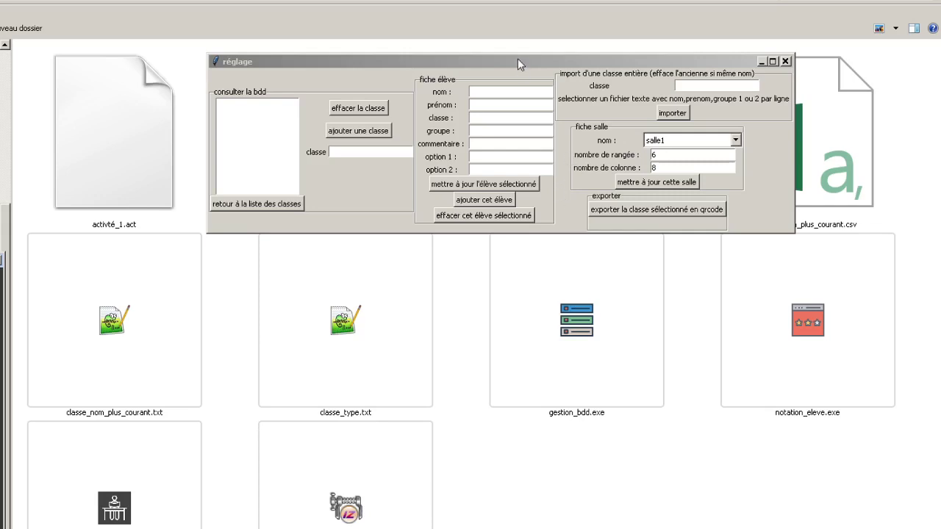
Move the réglage window out of the way and locate gestion_bdd.exe and basededonnees.db in the folder
{"action": "left_click", "coordinate": [519, 59]}
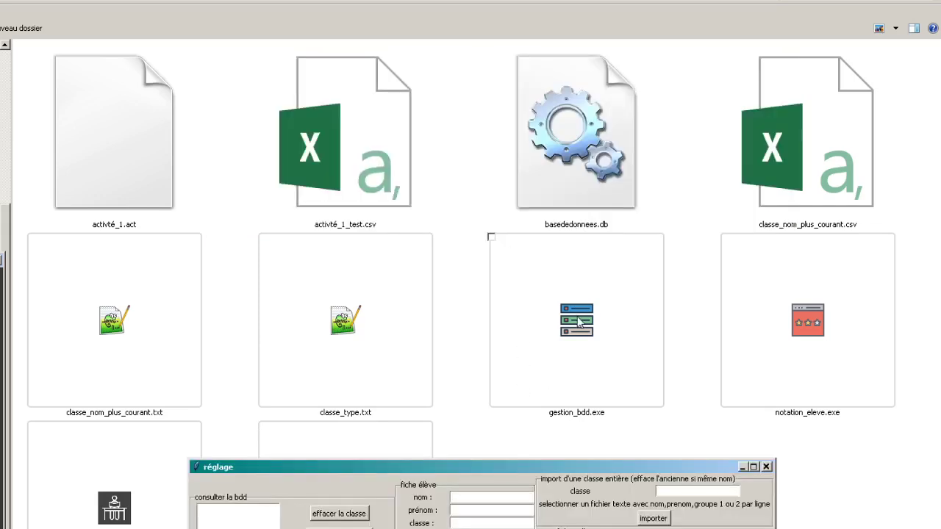
{"action": "left_click", "coordinate": [577, 322]}
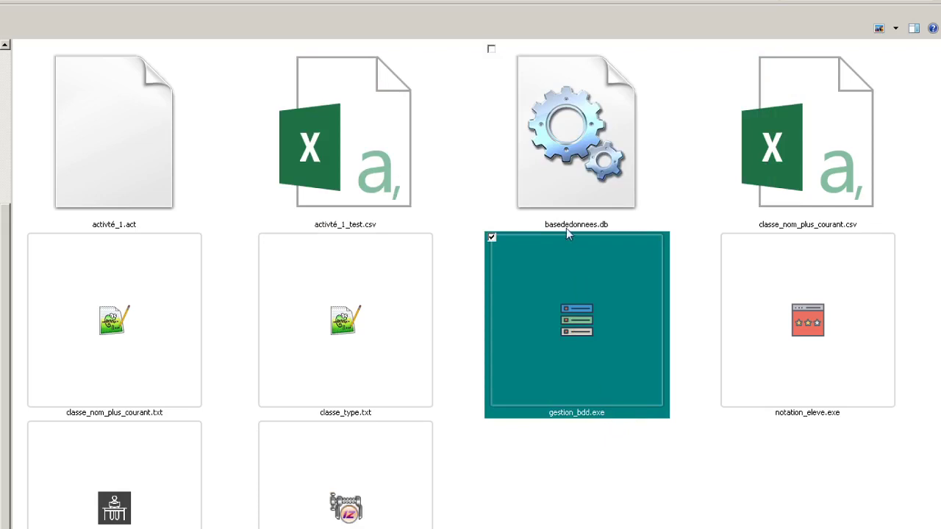
{"action": "left_click", "coordinate": [561, 187]}
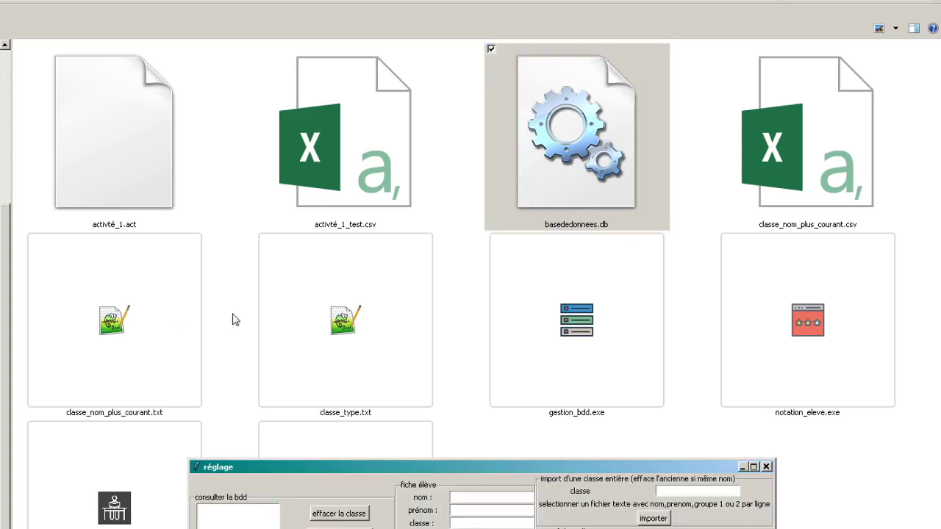
Bring the réglage window back into view, add a class named classe1 and open it
{"action": "left_click_drag", "start_coordinate": [455, 477], "coordinate": [435, 148]}
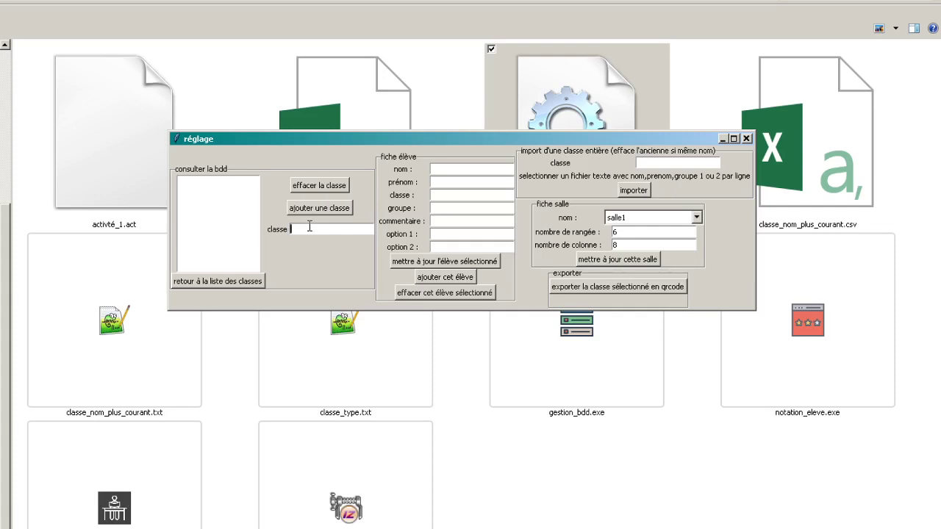
{"action": "type", "text": "classe1"}
{"action": "left_click", "coordinate": [330, 211]}
{"action": "left_click", "coordinate": [190, 183]}
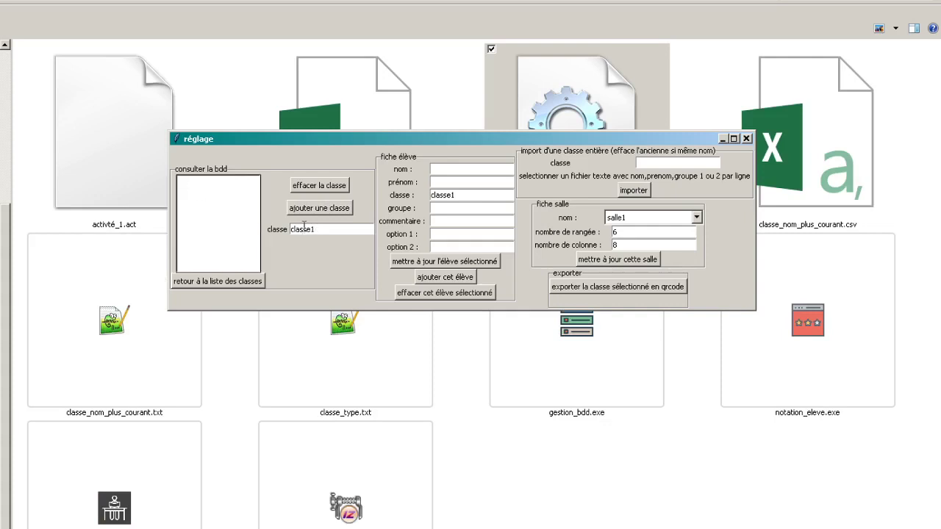
Add a student to classe1 with nom fgghhg, prénom hghg, groupe 1, and 5 for commentaire, option 1 and option 2
{"action": "left_click", "coordinate": [453, 169]}
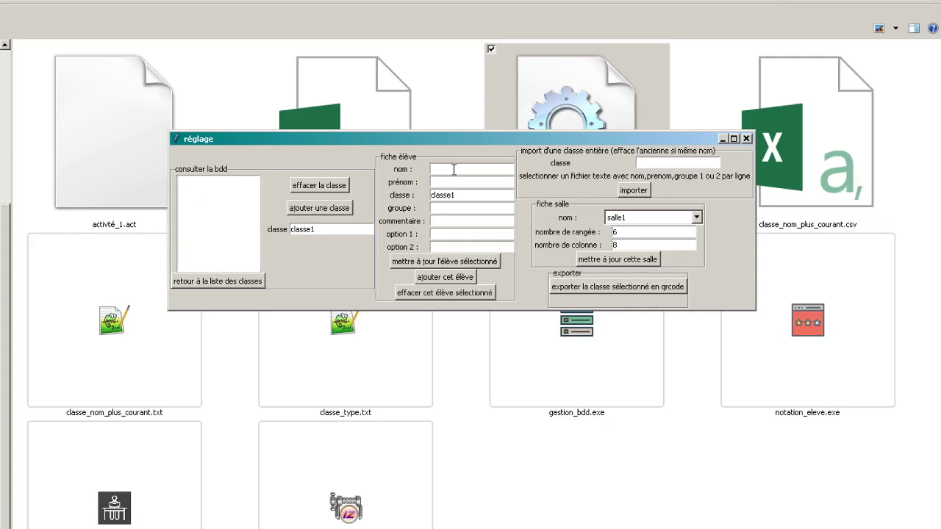
{"action": "type", "text": "fgghhg"}
{"action": "left_click", "coordinate": [455, 183]}
{"action": "type", "text": "hghg"}
{"action": "left_click", "coordinate": [469, 209]}
{"action": "type", "text": "1"}
{"action": "left_click", "coordinate": [464, 222]}
{"action": "type", "text": "5"}
{"action": "left_click", "coordinate": [460, 234]}
{"action": "type", "text": "5"}
{"action": "left_click", "coordinate": [461, 246]}
{"action": "type", "text": "5"}
{"action": "left_click", "coordinate": [445, 277]}
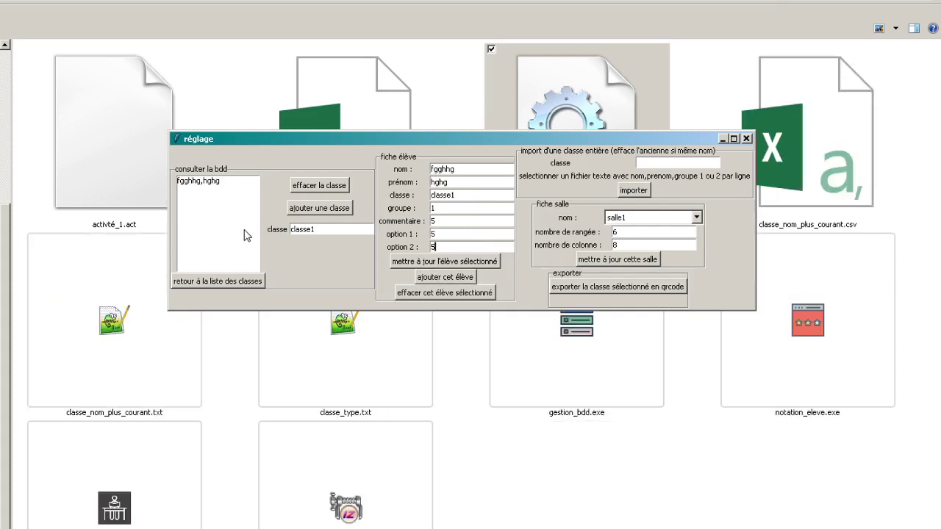
View the new student's record, return to the class list and reopen classe1
{"action": "left_click", "coordinate": [206, 189]}
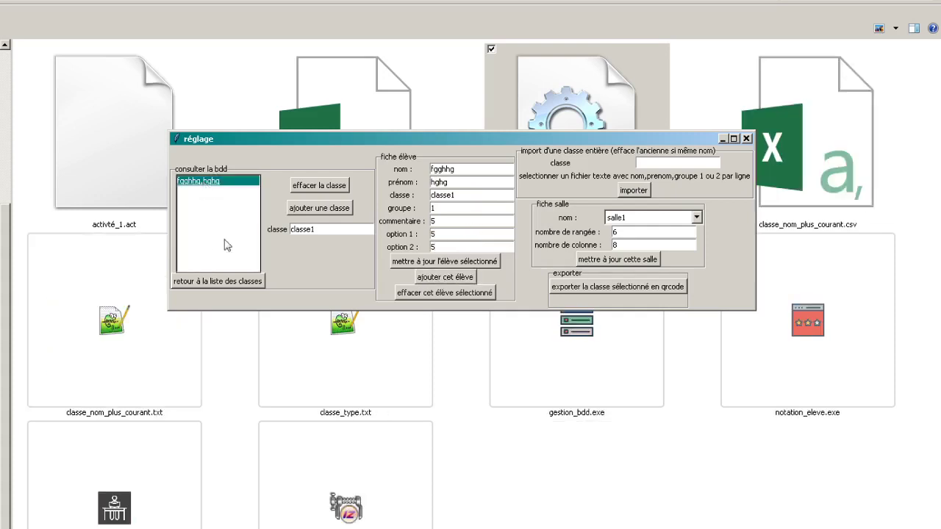
{"action": "left_click", "coordinate": [247, 281]}
{"action": "double_click", "coordinate": [189, 183]}
Open classe_nom_plus_courant.txt and examine how each line gives a student's name, first name and group
{"action": "double_click", "coordinate": [114, 324]}
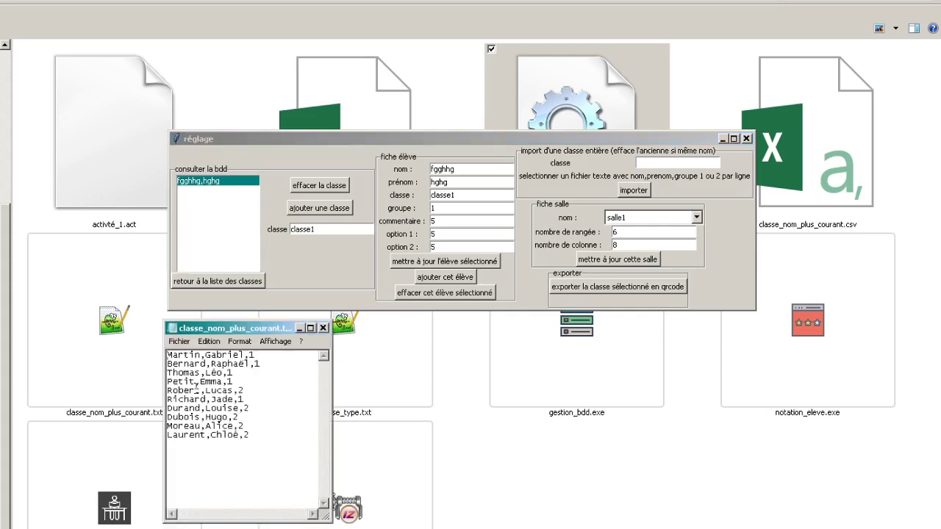
{"action": "left_click_drag", "start_coordinate": [208, 332], "coordinate": [372, 329]}
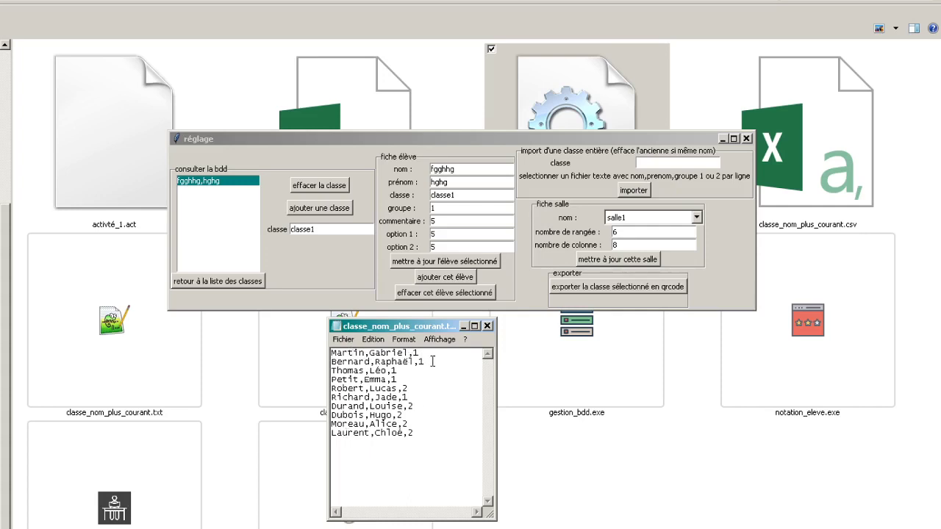
{"action": "left_click", "coordinate": [432, 431]}
{"action": "left_click", "coordinate": [435, 407]}
Import the whole class from classe_nom_plus_courant.txt under the class name classe2
{"action": "left_click", "coordinate": [417, 137]}
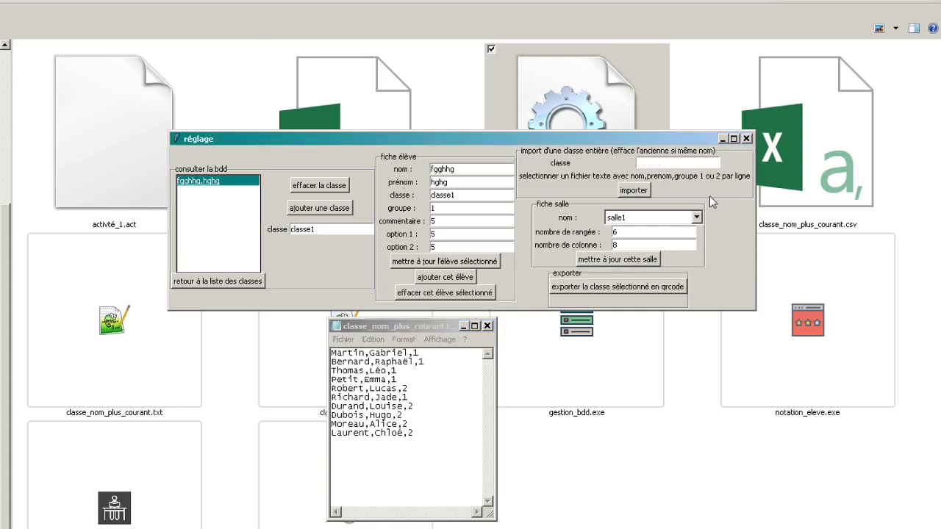
{"action": "left_click", "coordinate": [675, 165]}
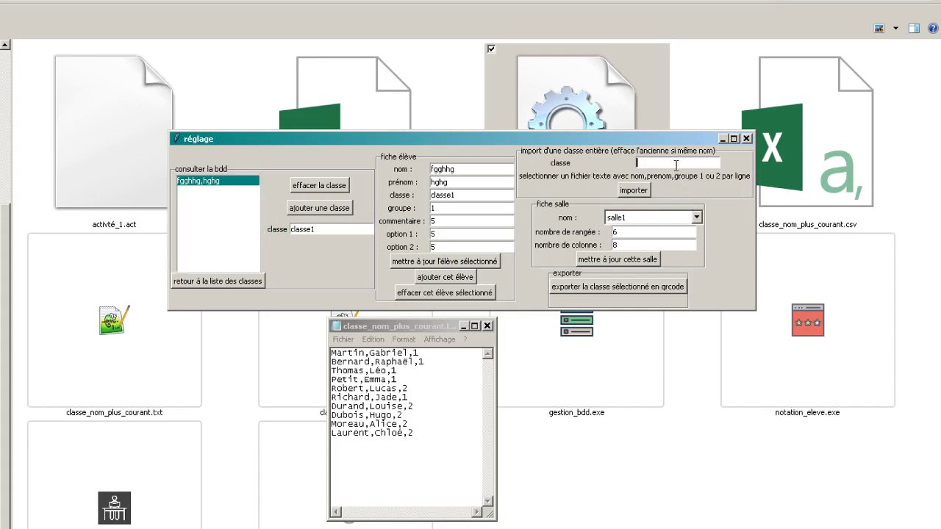
{"action": "type", "text": "classe2"}
{"action": "left_click", "coordinate": [631, 193]}
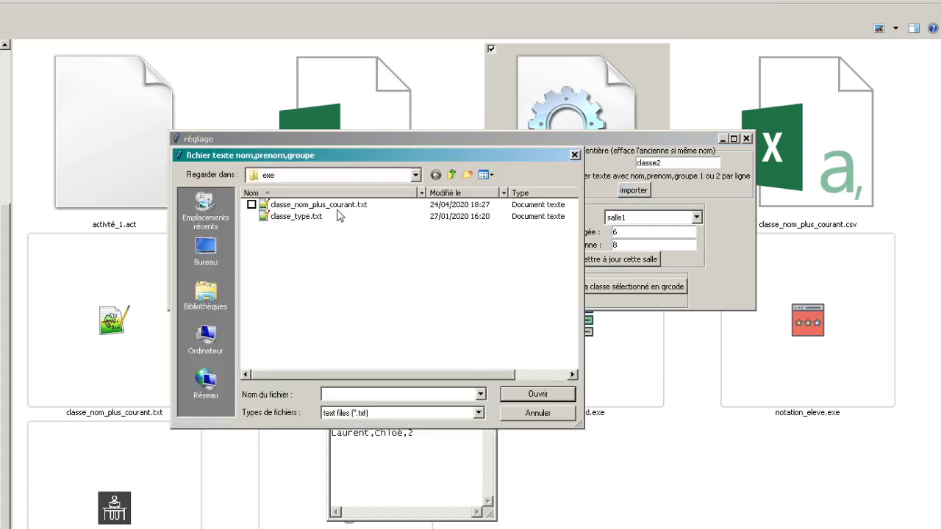
{"action": "left_click", "coordinate": [340, 208]}
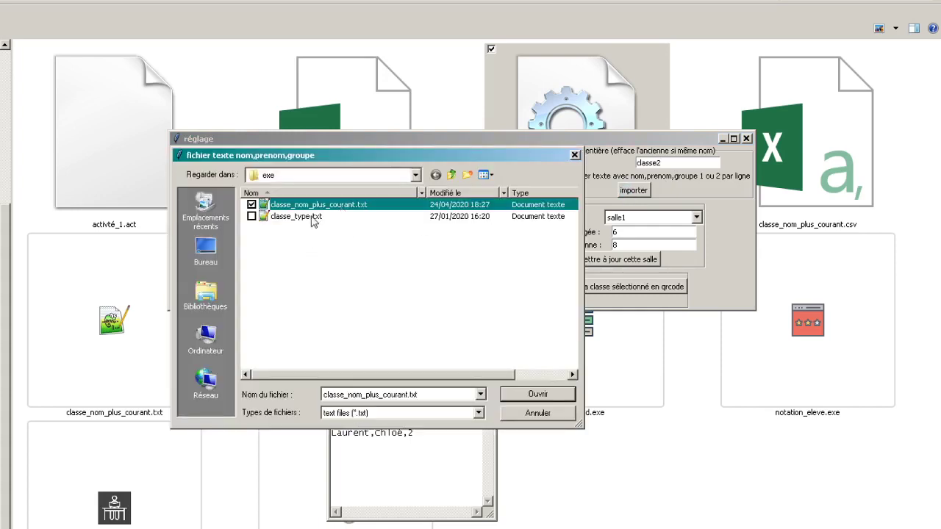
{"action": "left_click", "coordinate": [537, 394]}
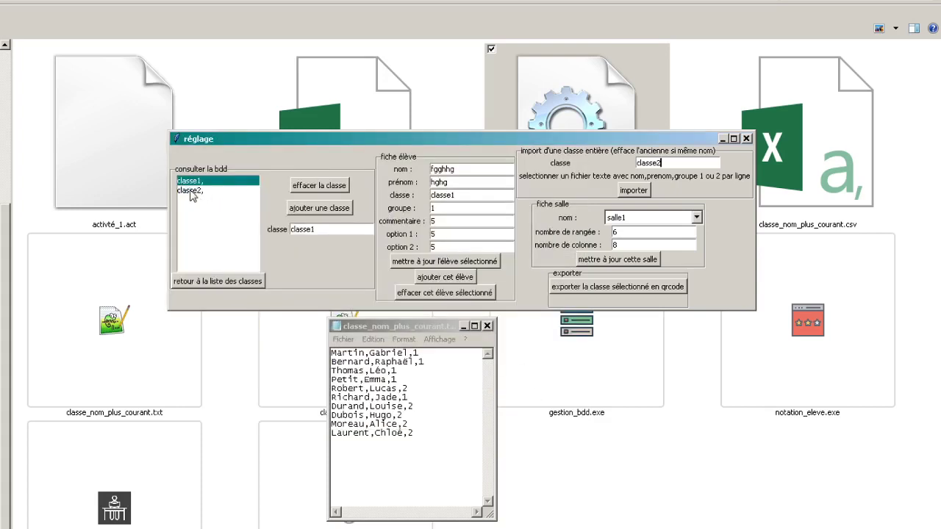
Open classe2 and view the records of several imported students
{"action": "left_click", "coordinate": [191, 193]}
{"action": "left_click", "coordinate": [206, 220]}
{"action": "left_click", "coordinate": [210, 182]}
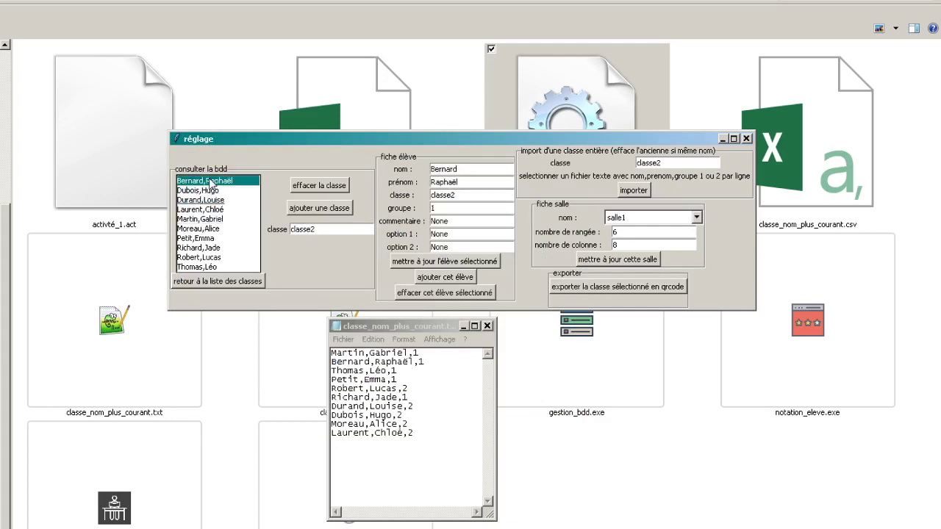
{"action": "left_click", "coordinate": [197, 238]}
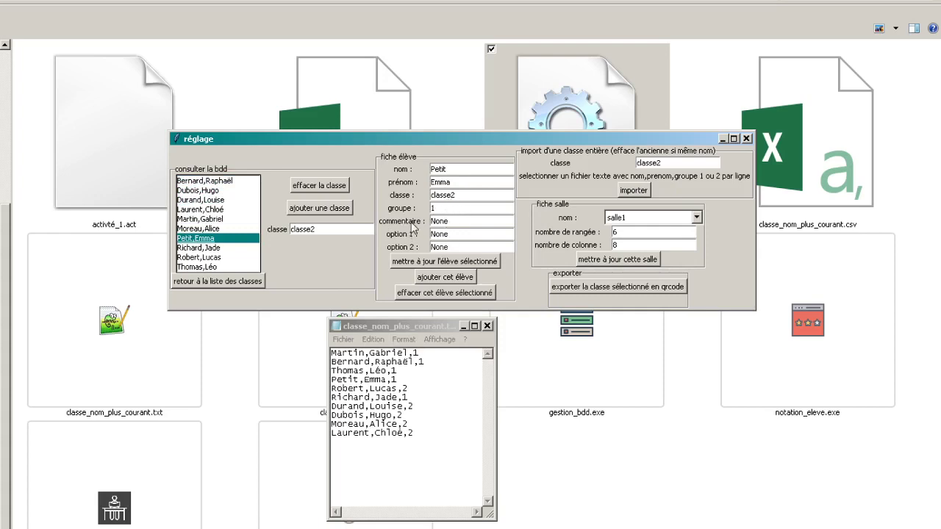
Set option 1 to 5445 for the eighth student of classe2, update the record and reopen classe2 from the class list
{"action": "left_click", "coordinate": [225, 249]}
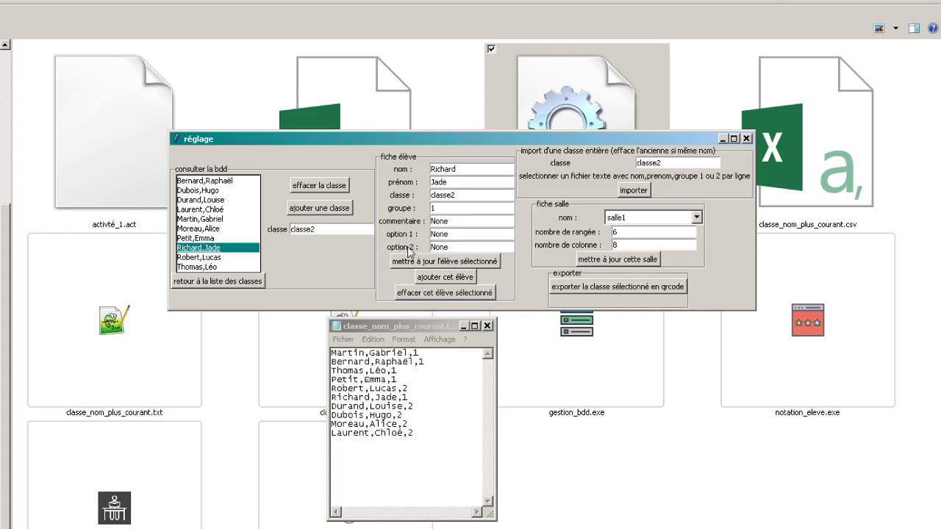
{"action": "left_click_drag", "start_coordinate": [480, 238], "coordinate": [410, 242]}
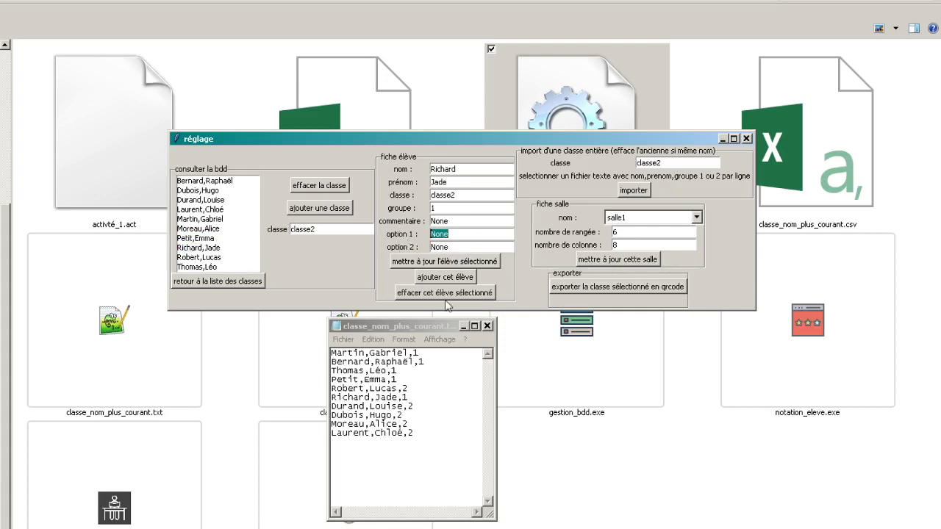
{"action": "type", "text": "5445"}
{"action": "left_click", "coordinate": [405, 266]}
{"action": "left_click", "coordinate": [257, 283]}
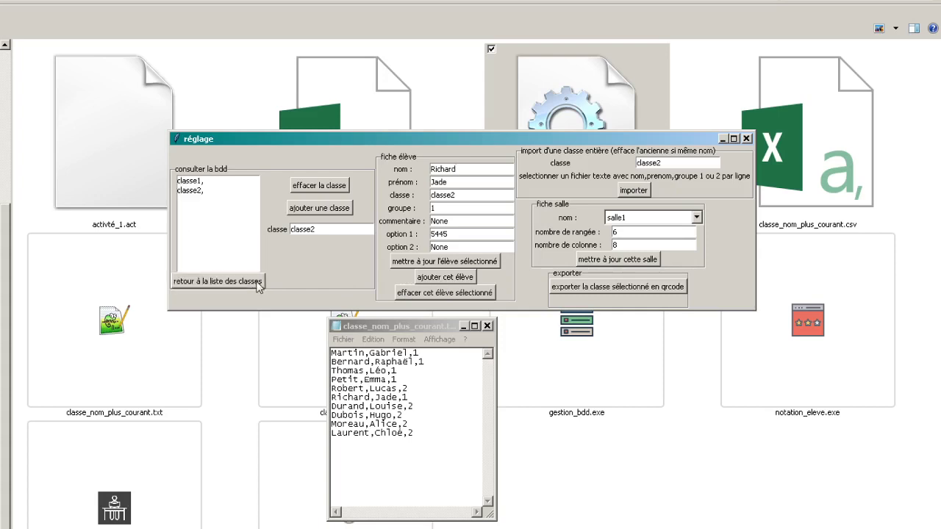
{"action": "double_click", "coordinate": [206, 193]}
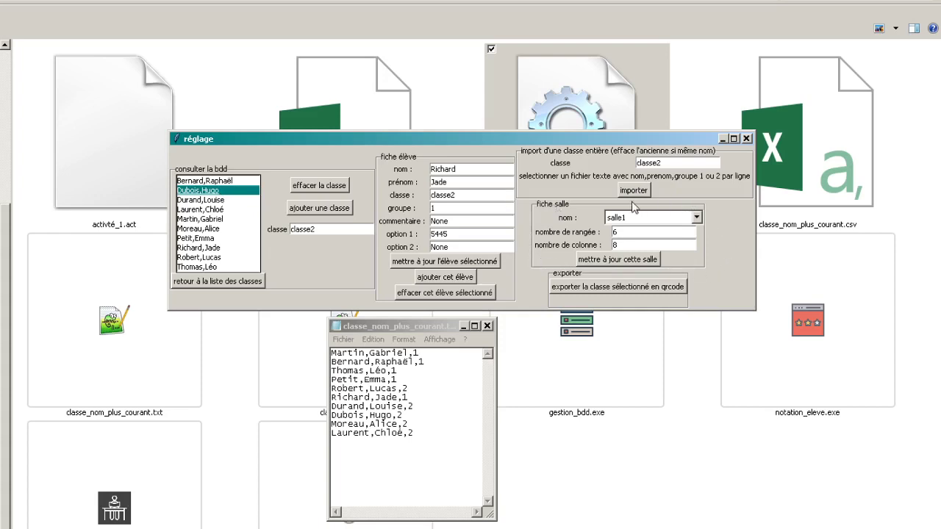
Look through the row and column counts of the rooms salle2, salle_groupe and salle1
{"action": "left_click", "coordinate": [696, 218]}
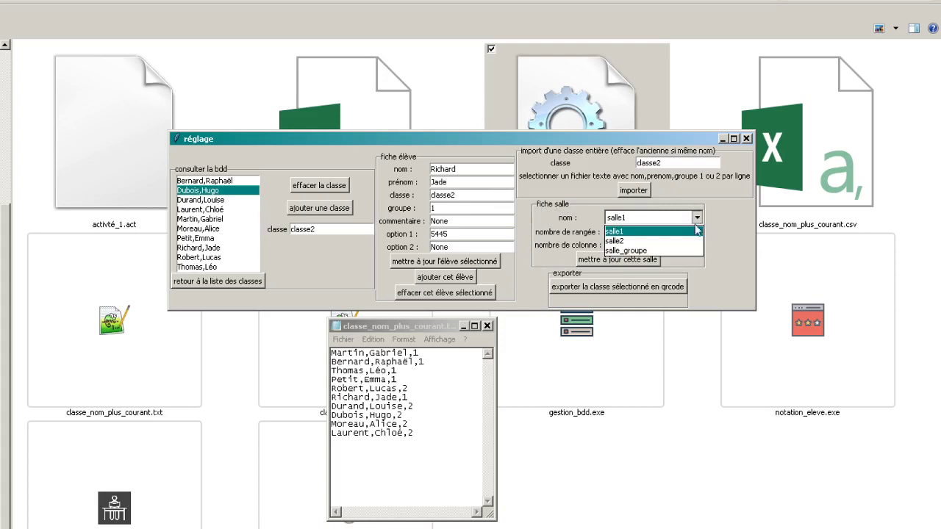
{"action": "left_click", "coordinate": [689, 240]}
{"action": "left_click", "coordinate": [698, 222]}
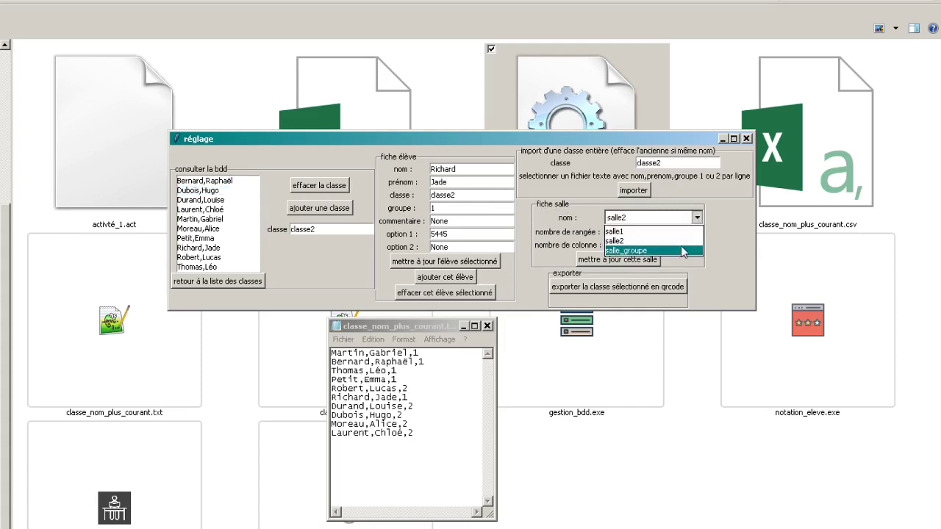
{"action": "left_click", "coordinate": [677, 250]}
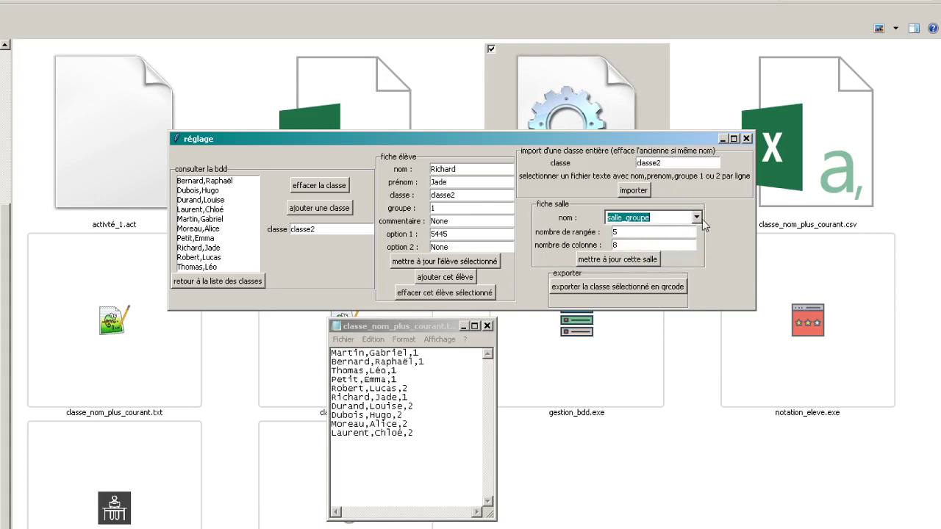
{"action": "left_click", "coordinate": [697, 220]}
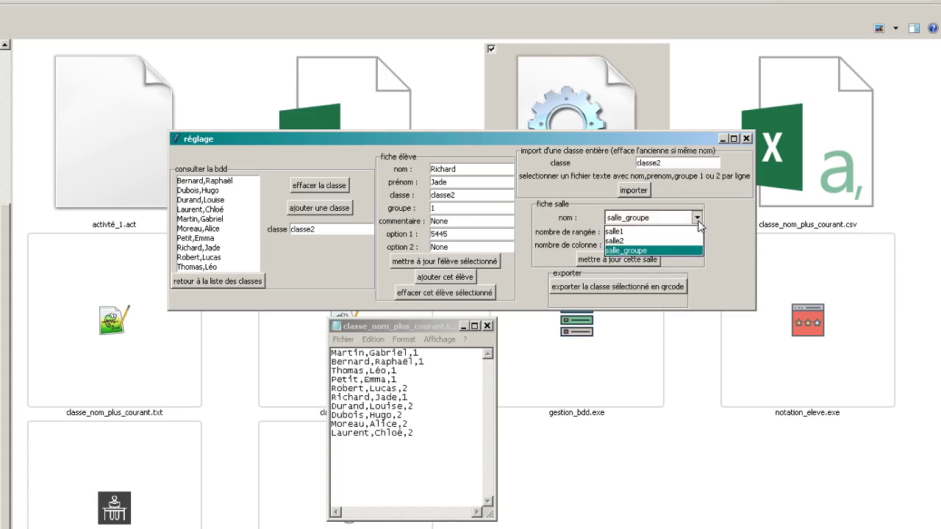
{"action": "left_click", "coordinate": [718, 222]}
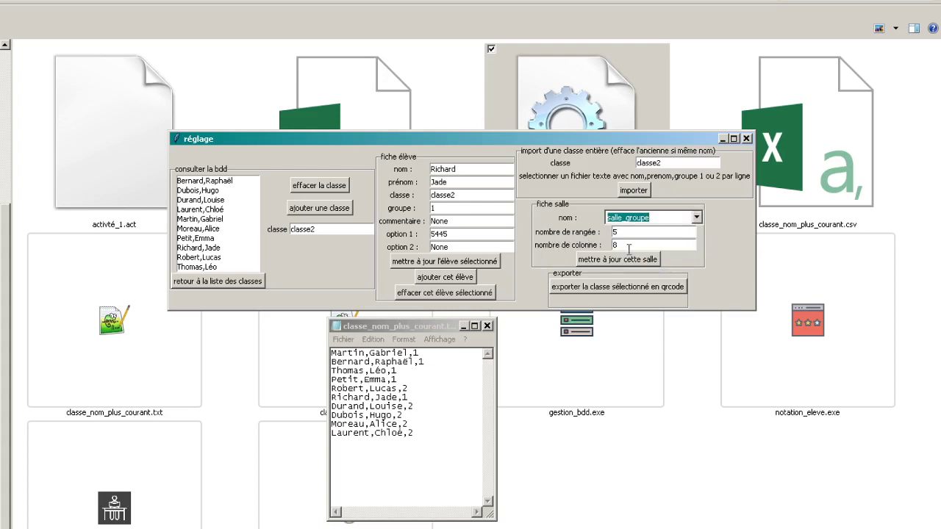
{"action": "left_click", "coordinate": [696, 218]}
{"action": "left_click", "coordinate": [684, 232]}
Set the number of columns of room salle2 to 6 and update the room
{"action": "left_click", "coordinate": [696, 217]}
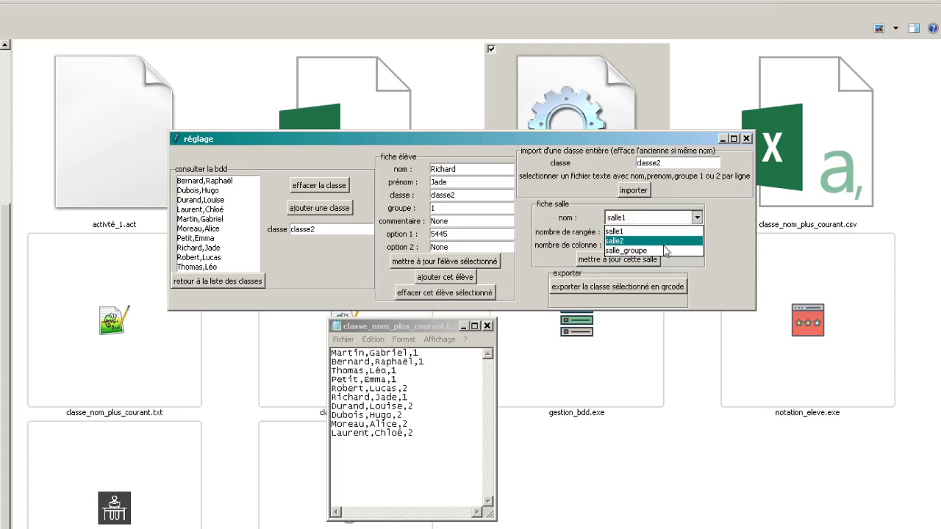
{"action": "left_click", "coordinate": [684, 238]}
{"action": "left_click_drag", "start_coordinate": [637, 245], "coordinate": [592, 250]}
{"action": "type", "text": "6"}
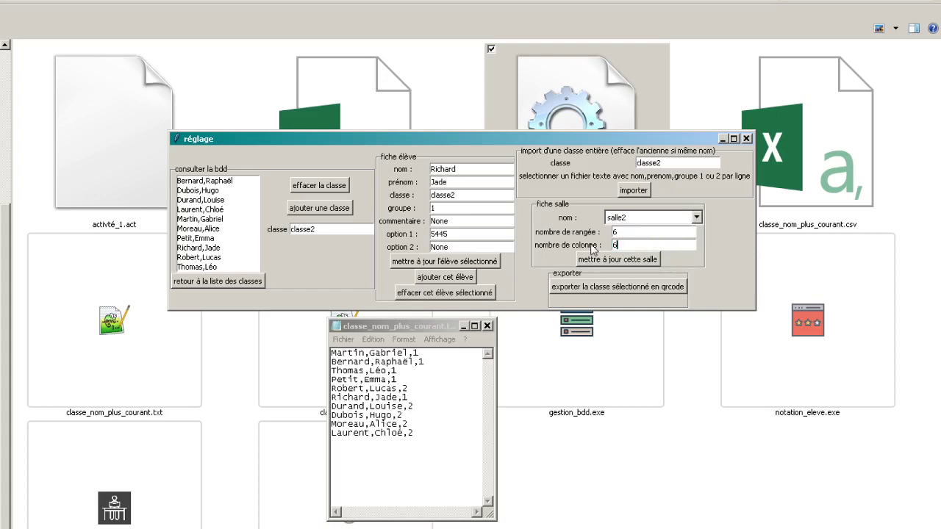
{"action": "left_click", "coordinate": [598, 258]}
Switch to salle1 and back to salle2 to check the saved room dimensions
{"action": "left_click", "coordinate": [696, 218]}
{"action": "left_click", "coordinate": [691, 230]}
{"action": "left_click", "coordinate": [696, 218]}
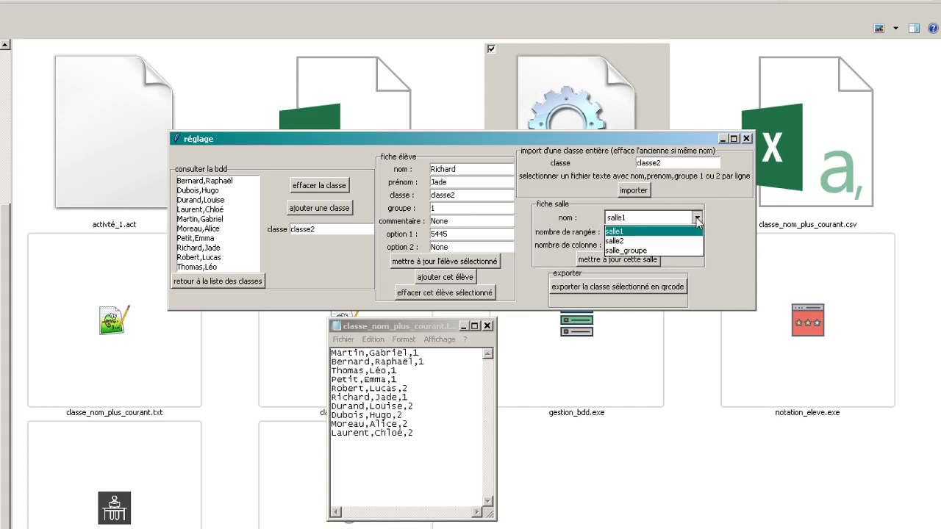
{"action": "left_click", "coordinate": [691, 241]}
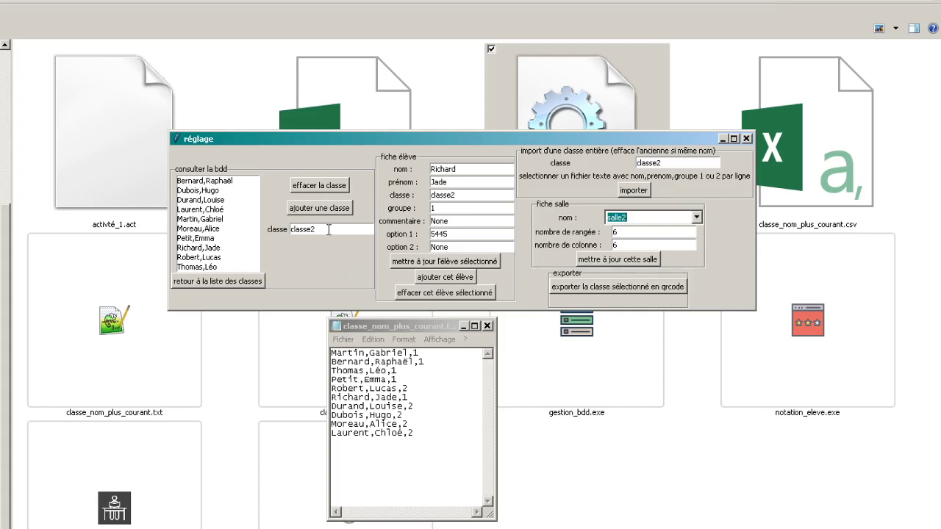
Export classe2 as a QR code and move the réglage window so the whole code can be seen
{"action": "left_click", "coordinate": [629, 291]}
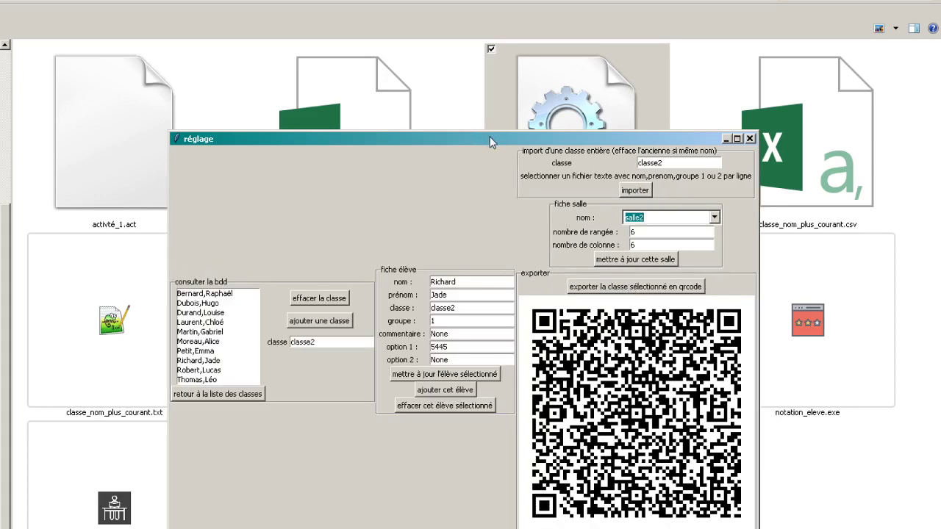
{"action": "left_click_drag", "start_coordinate": [493, 141], "coordinate": [399, 77]}
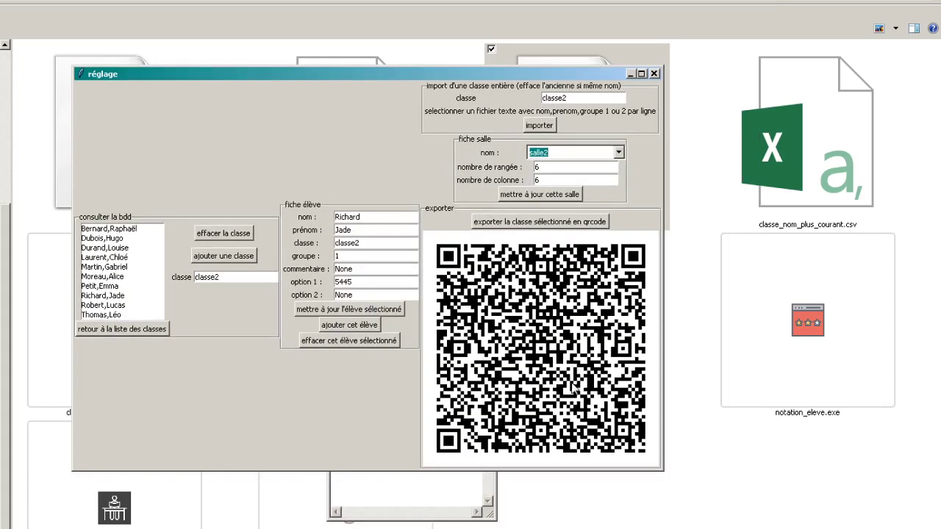